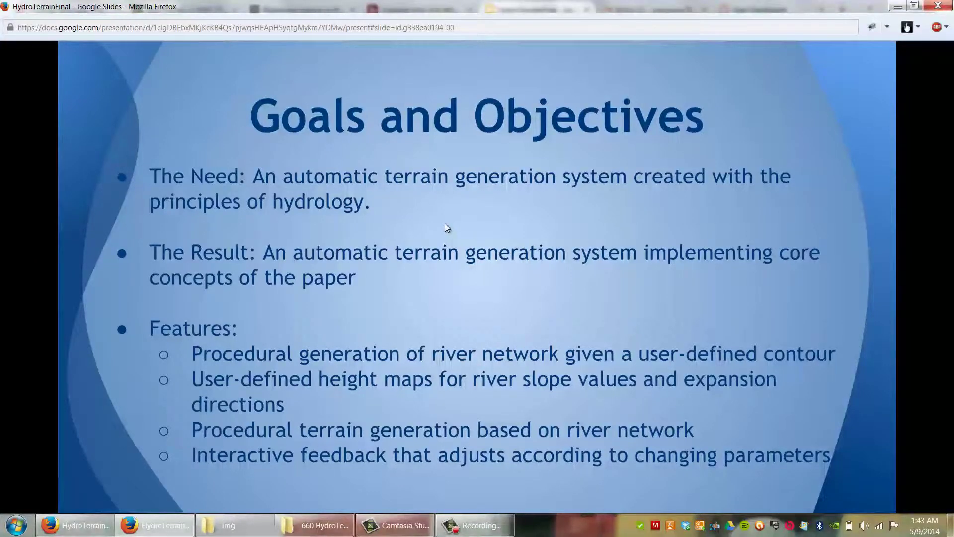
Advance the slide deck from Goals and Objectives to the Technical Approach slide
key(Right)
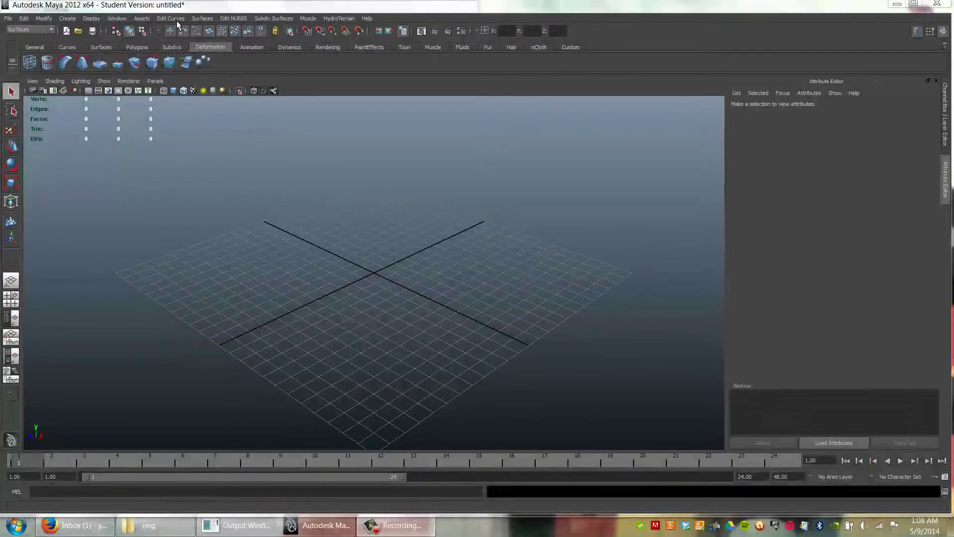
Draw a six-point CV curve outlining a hexagon over the grid
click(74, 21)
click(87, 91)
scroll(338, 199, down, 3)
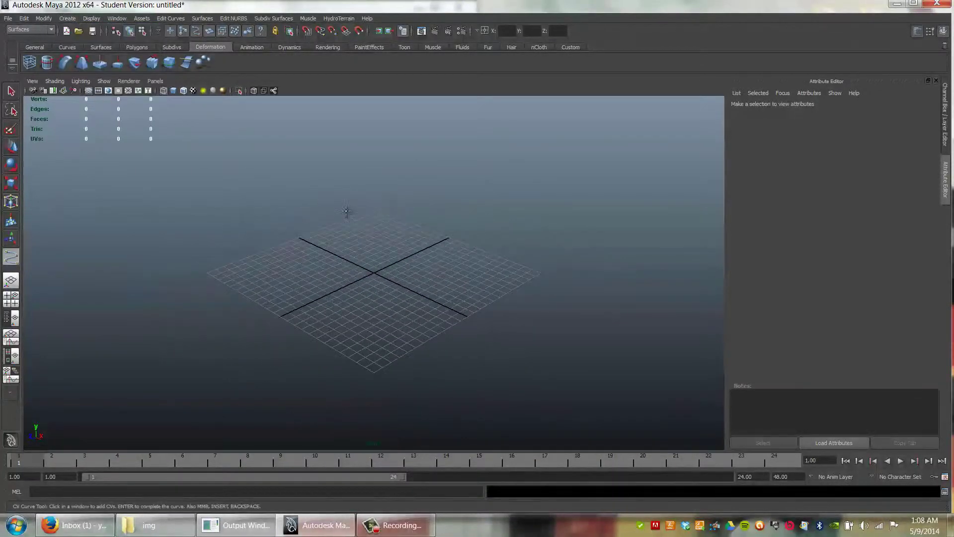
alt+drag(382, 174, 363, 207)
click(236, 186)
click(426, 135)
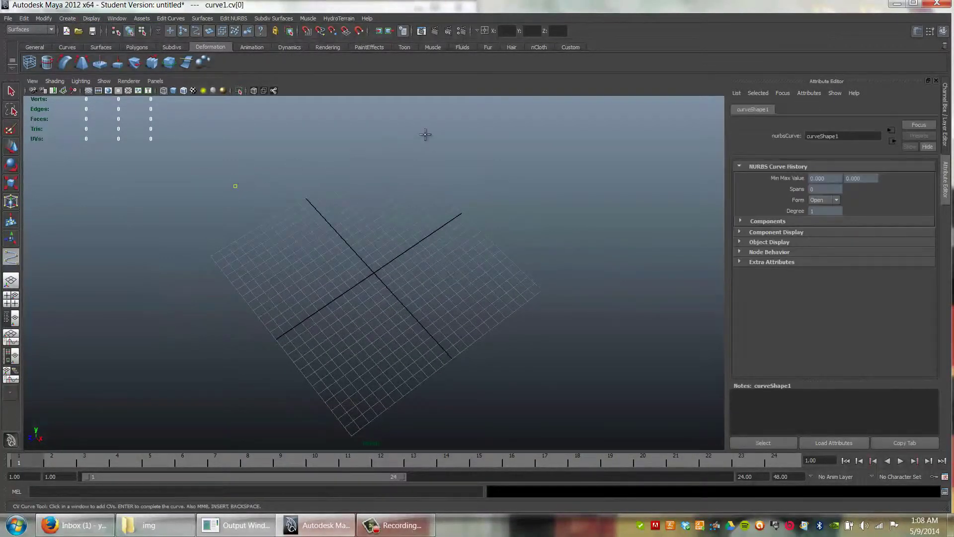
click(567, 251)
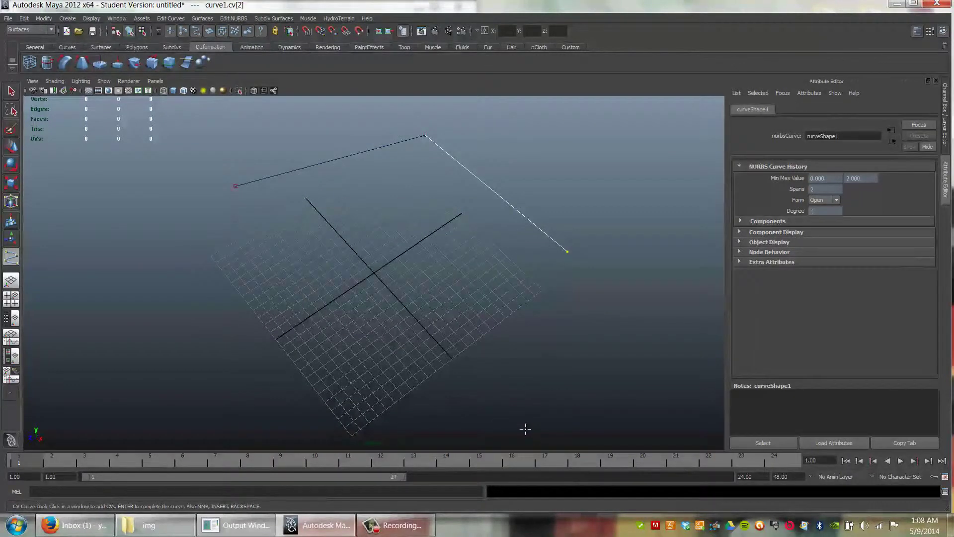
scroll(489, 389, down, 2)
click(499, 383)
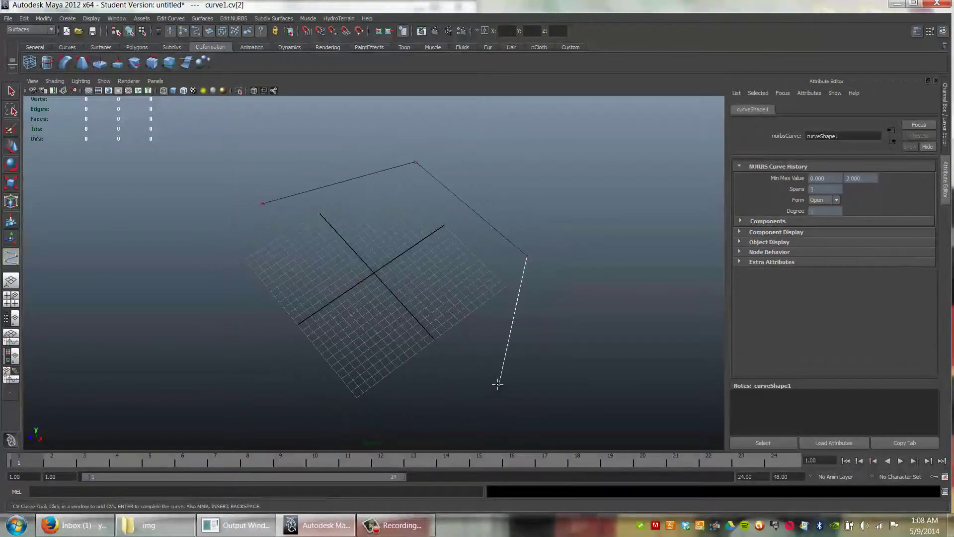
click(282, 371)
click(235, 270)
key(q)
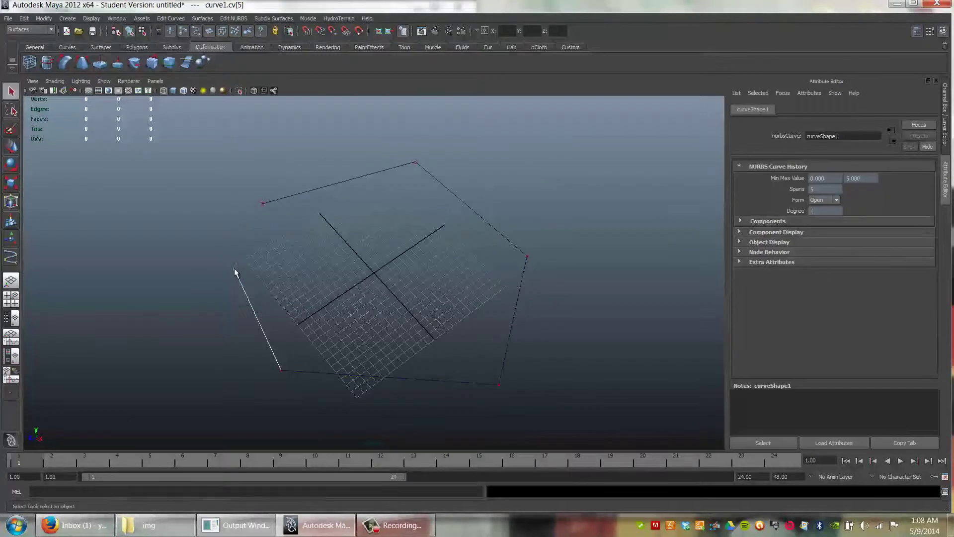
Close the curve into a hexagonal loop and keep it selected
click(170, 19)
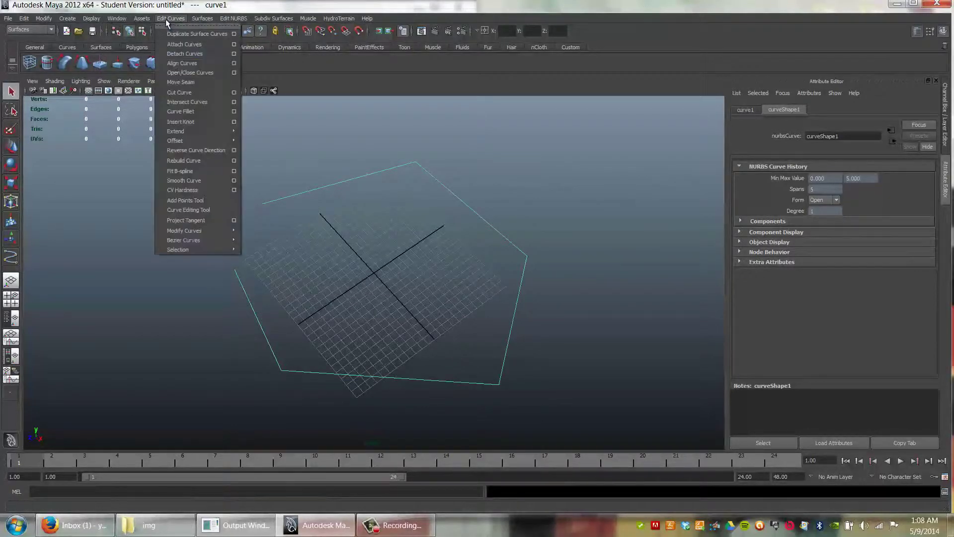
click(192, 72)
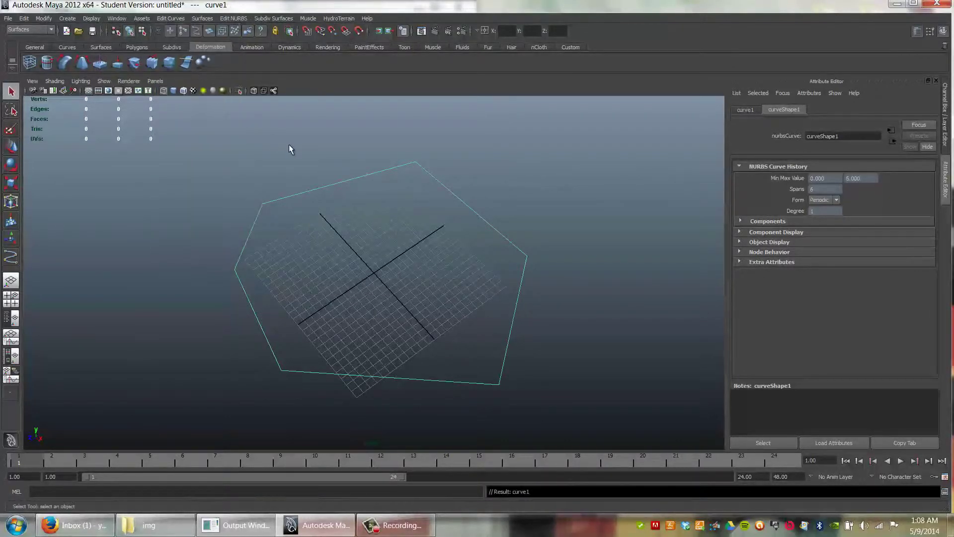
click(336, 198)
key(ctrl+z)
Create a RiverNetworkNode1 node from the HydroTerrain menu
click(338, 18)
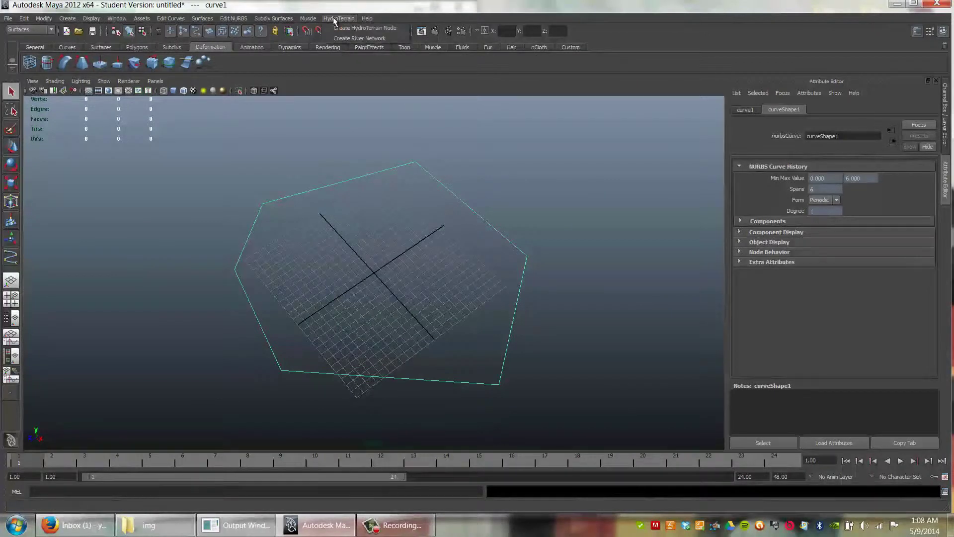
click(351, 28)
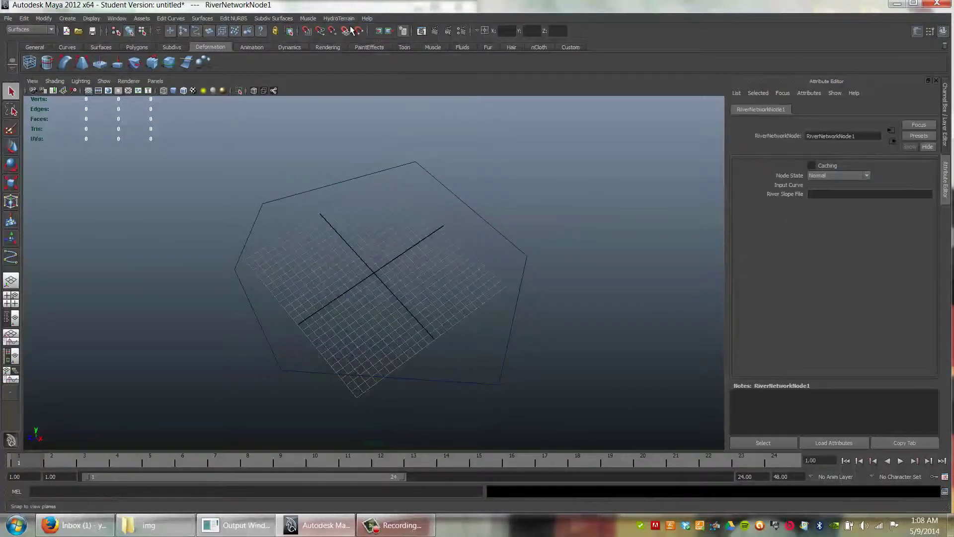
click(843, 194)
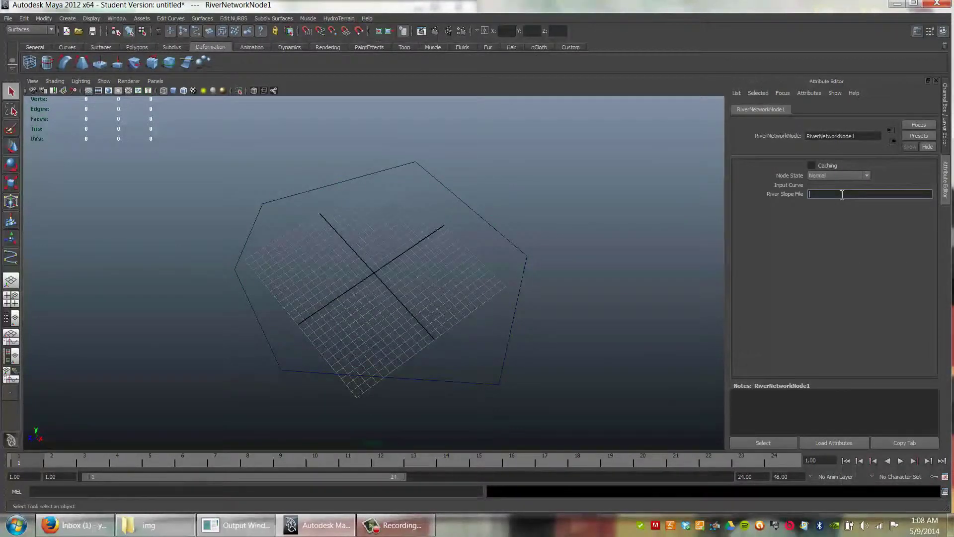
Preview the grey.bmp slope image in the HydroTerrain img folder
click(149, 525)
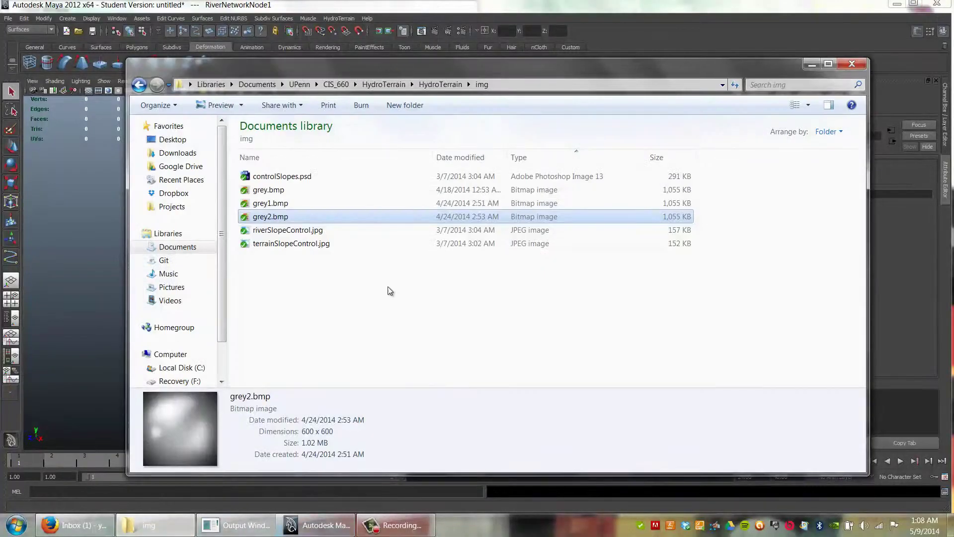
double_click(270, 190)
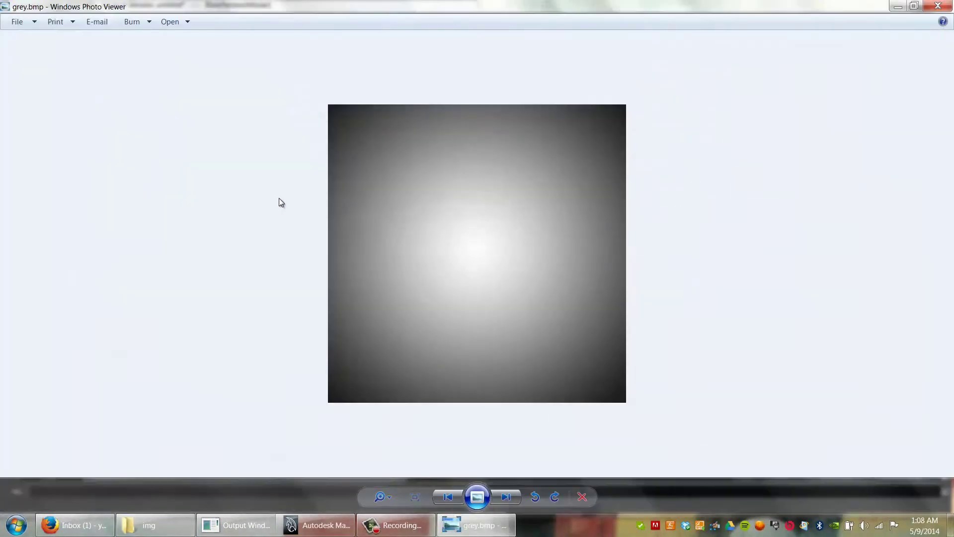
click(931, 9)
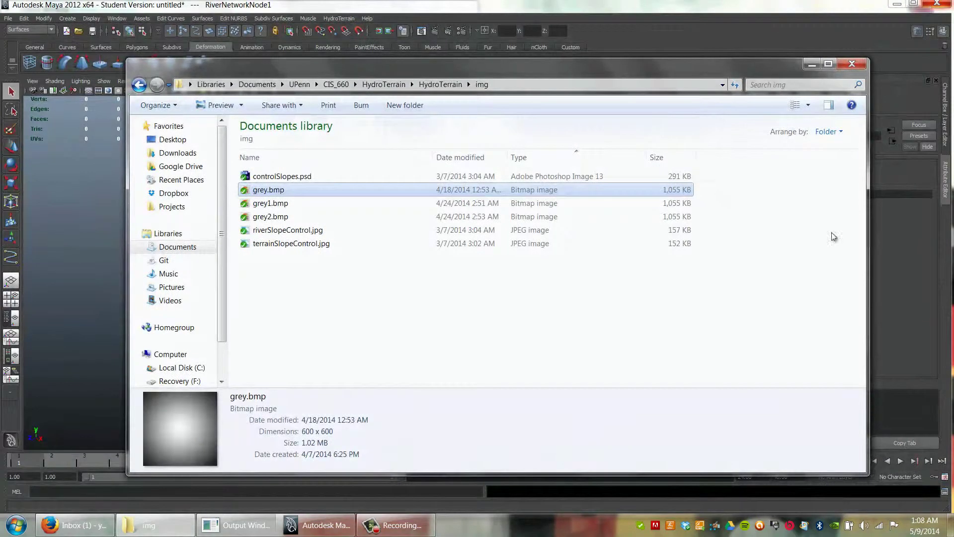
Set River Slope File to the copied img folder path plus \grey.bmp
click(509, 85)
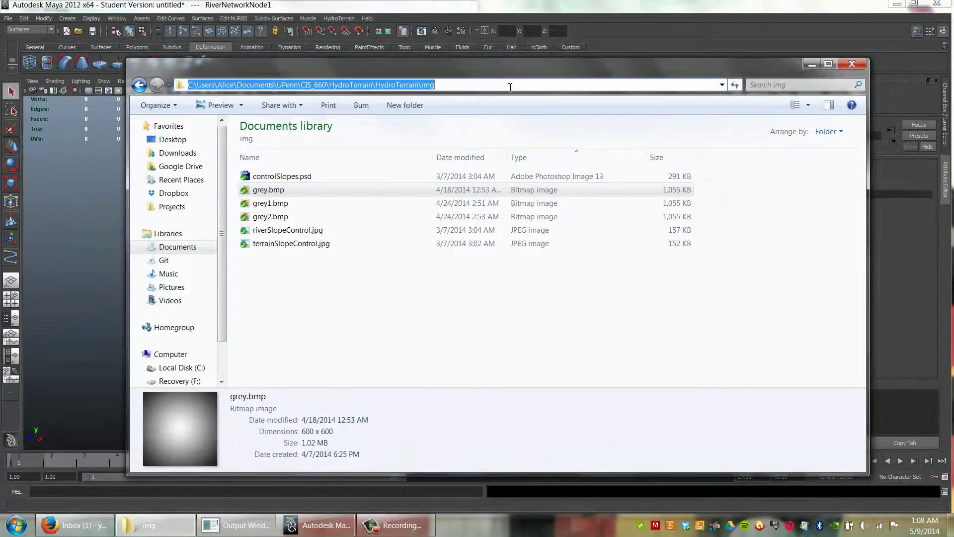
click(812, 64)
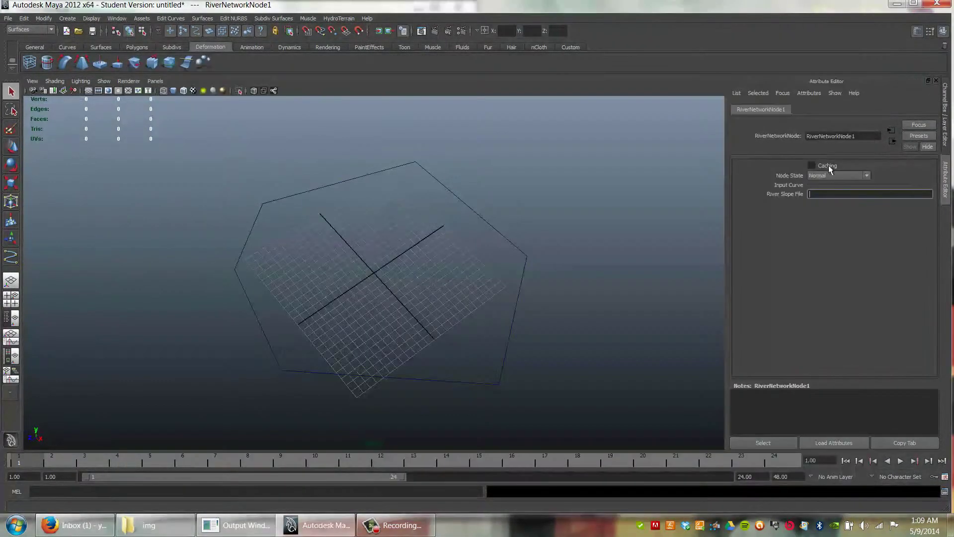
key(ctrl+v)
text(\)
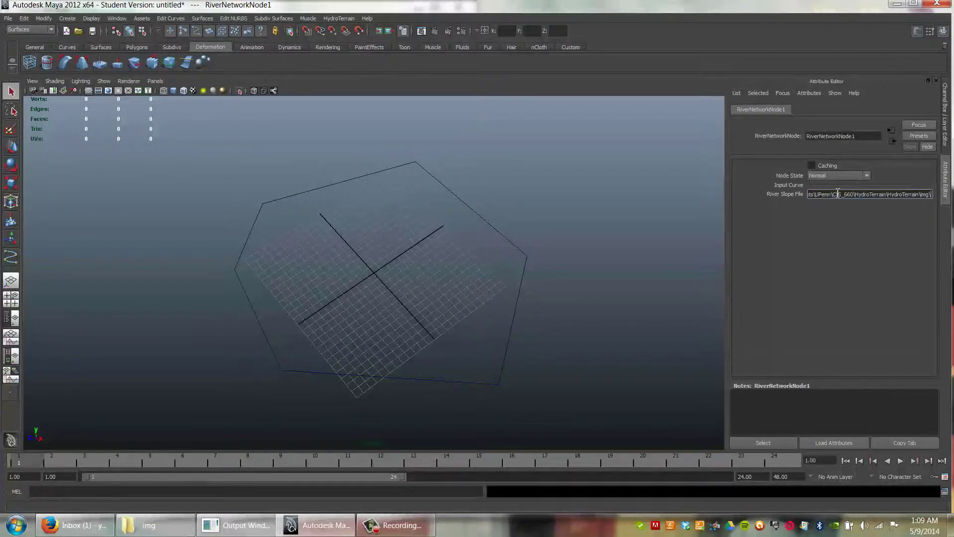
text(grey.bmp)
Generate a river network from curve1 with HydroTerrain > Create River Network and inspect it
click(518, 298)
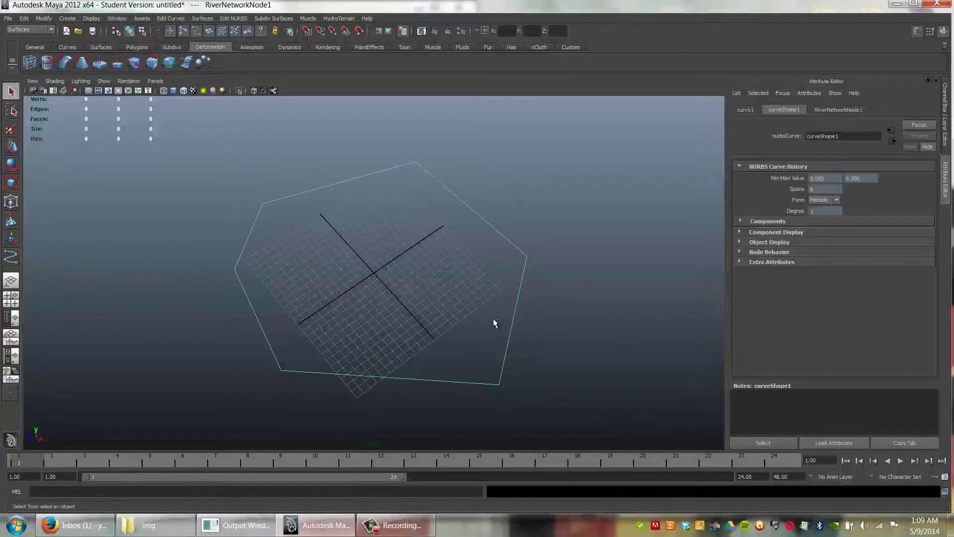
click(339, 18)
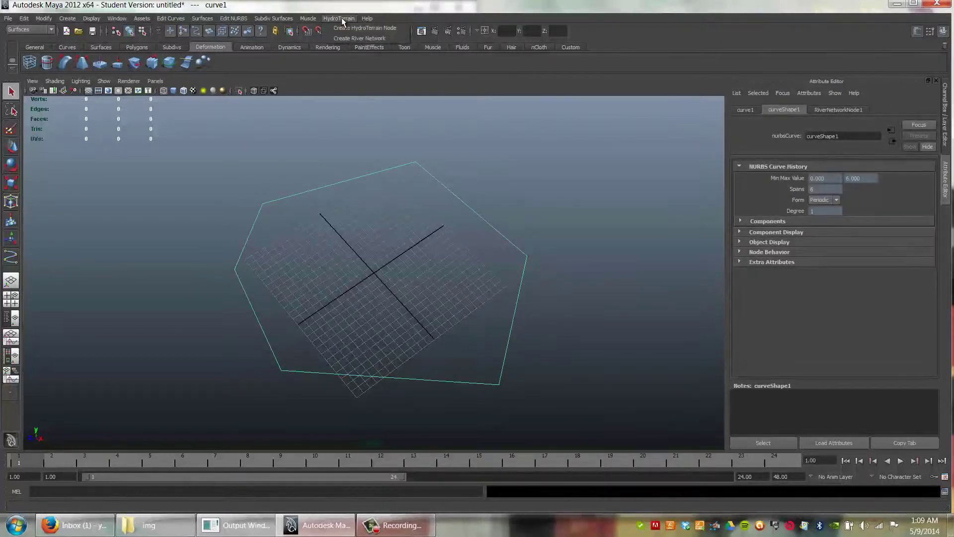
click(329, 36)
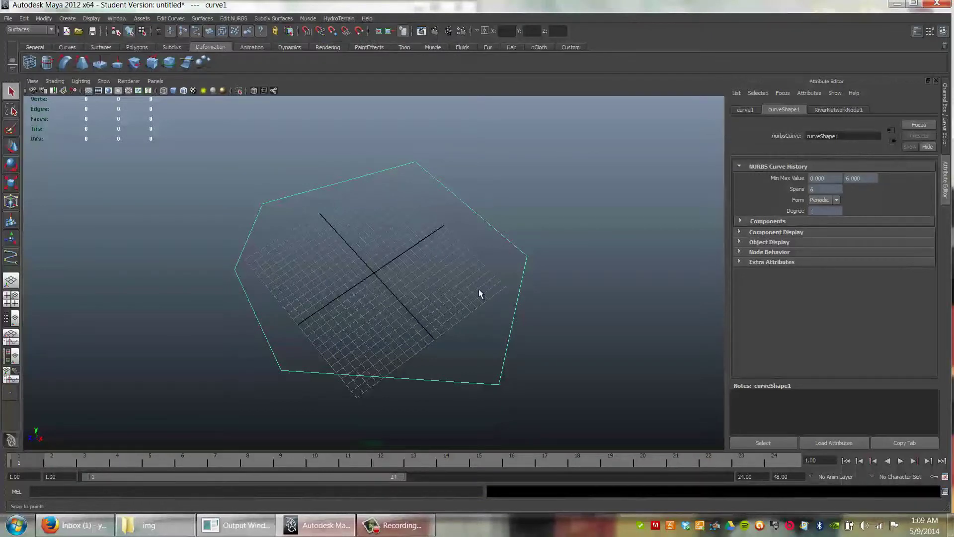
drag(494, 282, 478, 323)
Scale curve1 to 1.5 in the Attribute Editor, then undo and redo the change
click(745, 110)
click(815, 199)
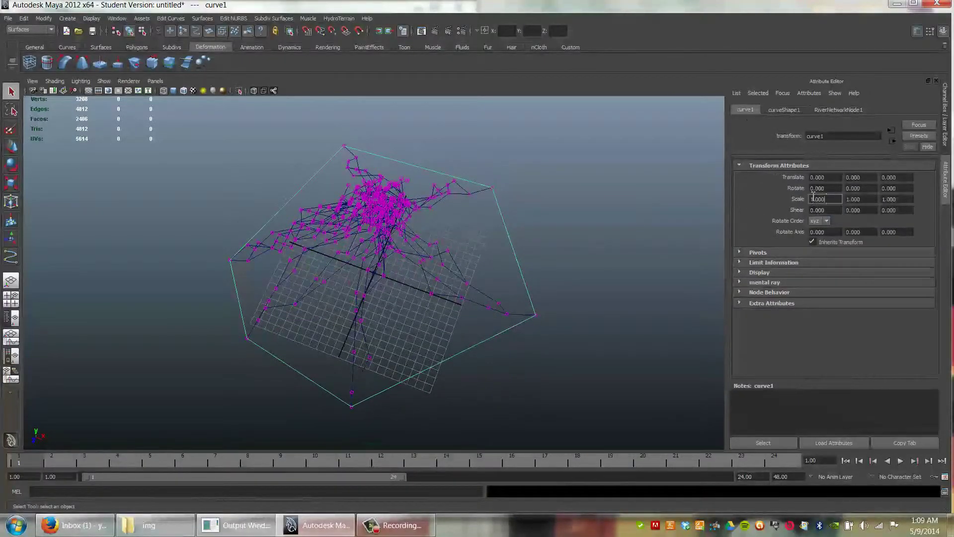
double_click(815, 199)
text(1.5)
key(Return)
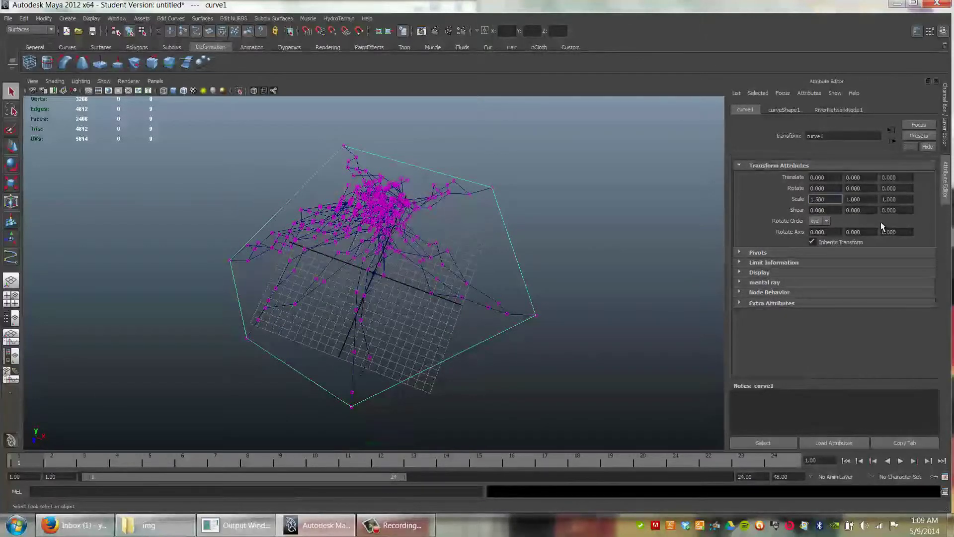
key(ctrl+z)
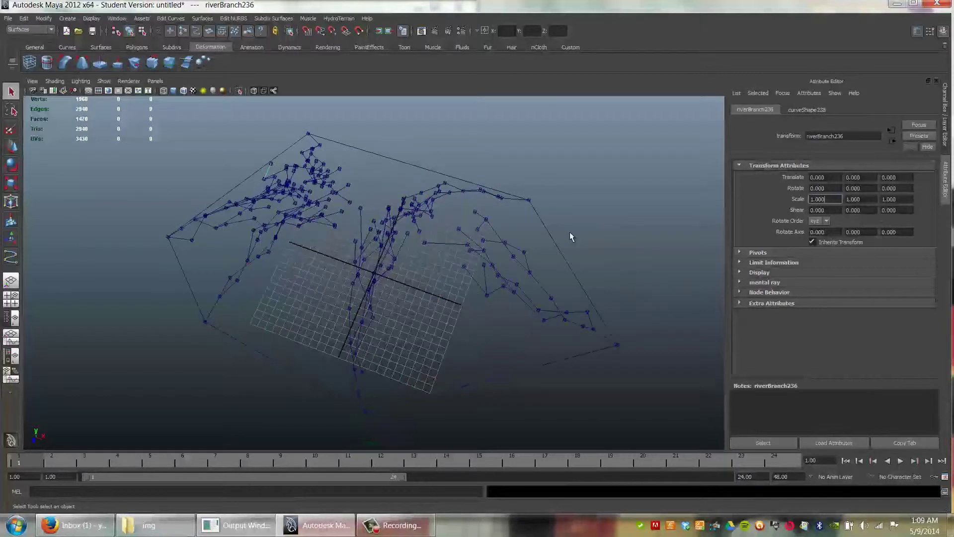
key(shift+z)
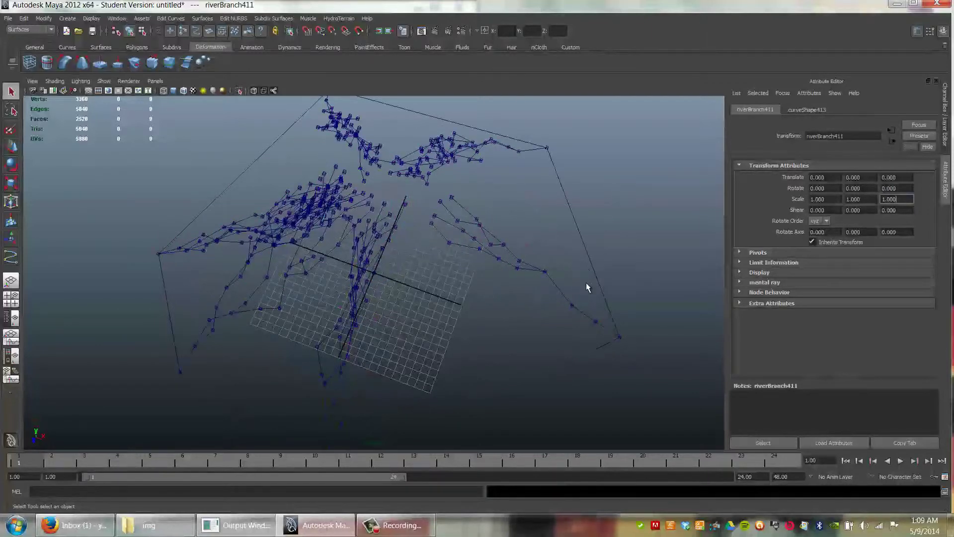
Reselect curve1 and orbit around the widened river network
alt+drag(587, 287, 607, 282)
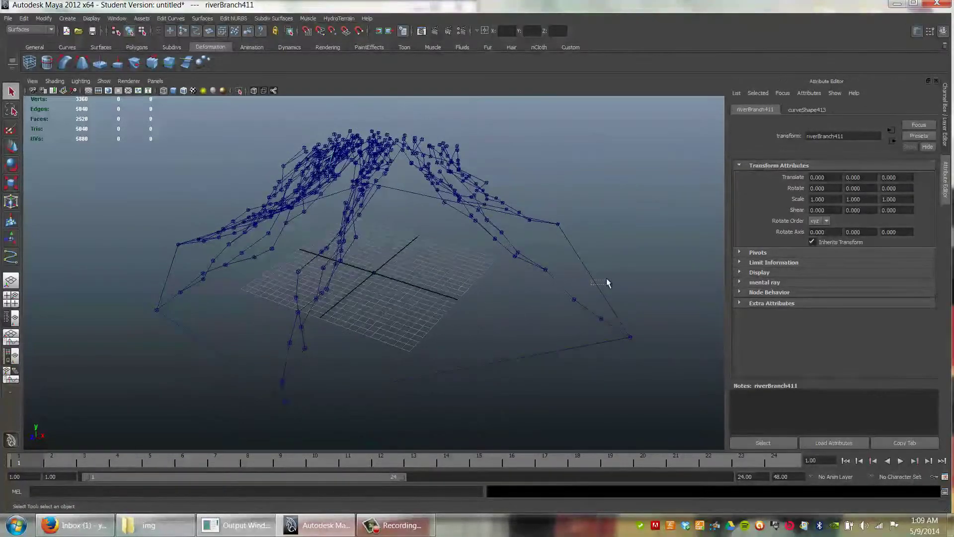
click(606, 282)
alt+drag(401, 266, 323, 293)
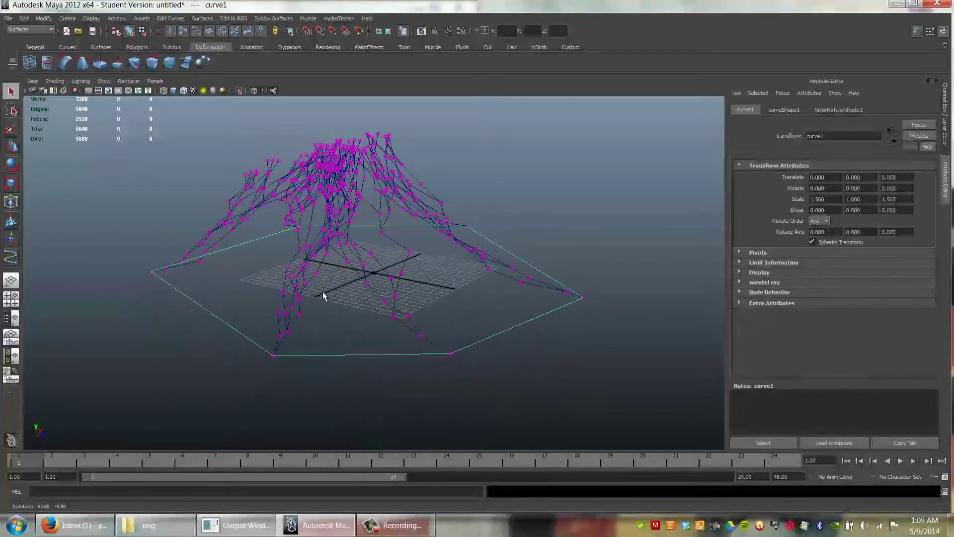
Lower curve1's corner vertex cv[4] to Y -3 in the Channel Box
right_drag(549, 315, 528, 315)
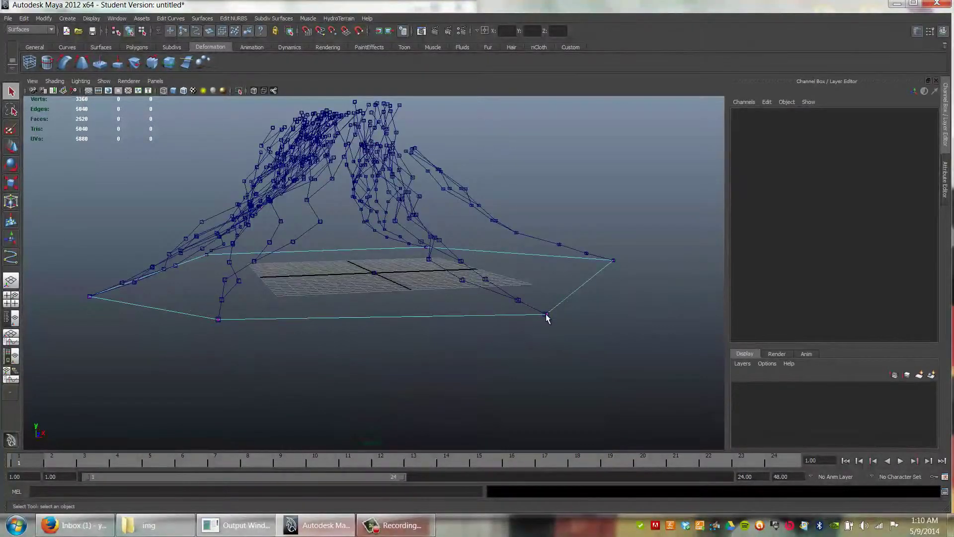
click(546, 315)
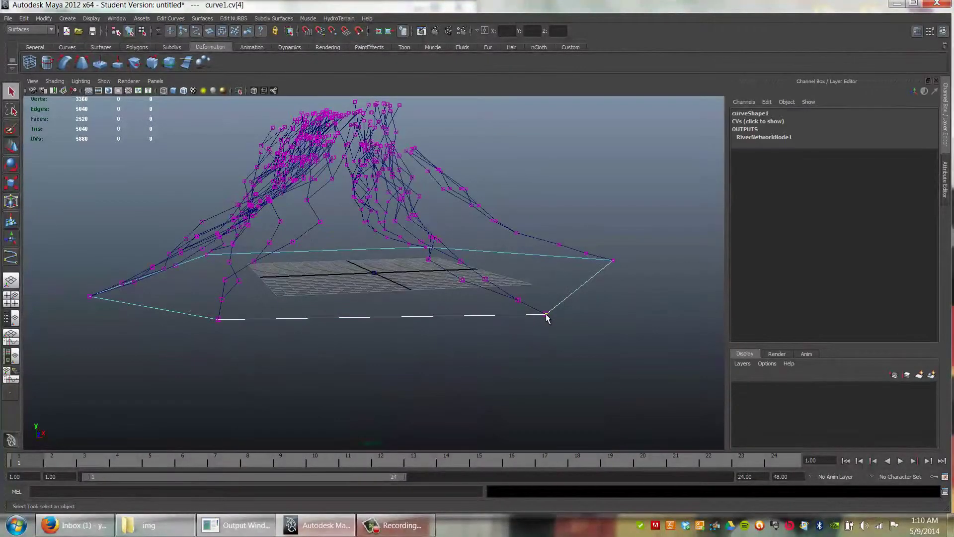
click(750, 122)
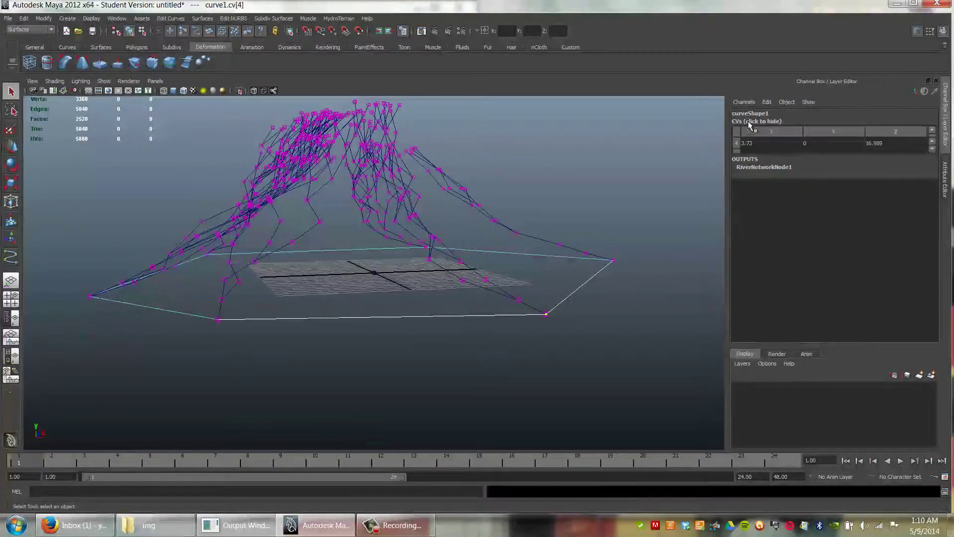
click(812, 143)
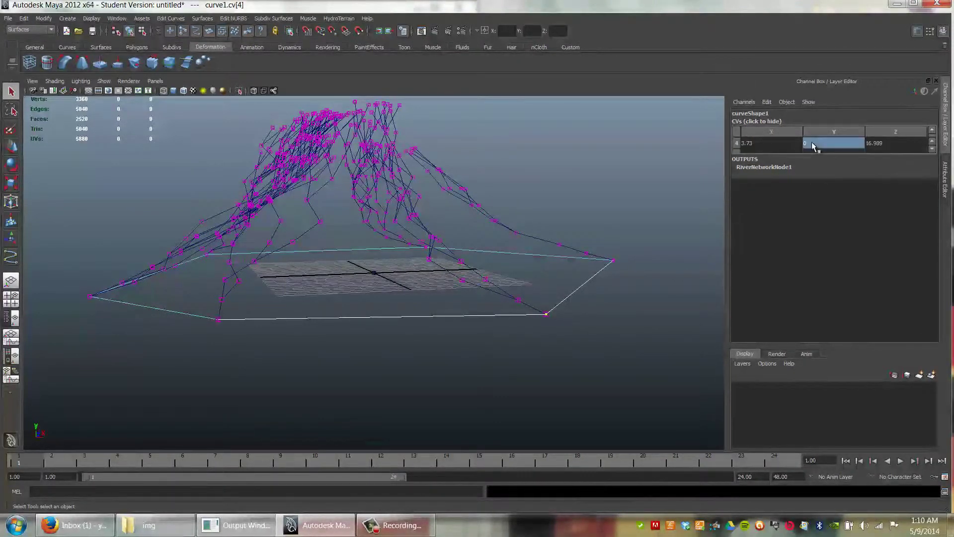
click(813, 143)
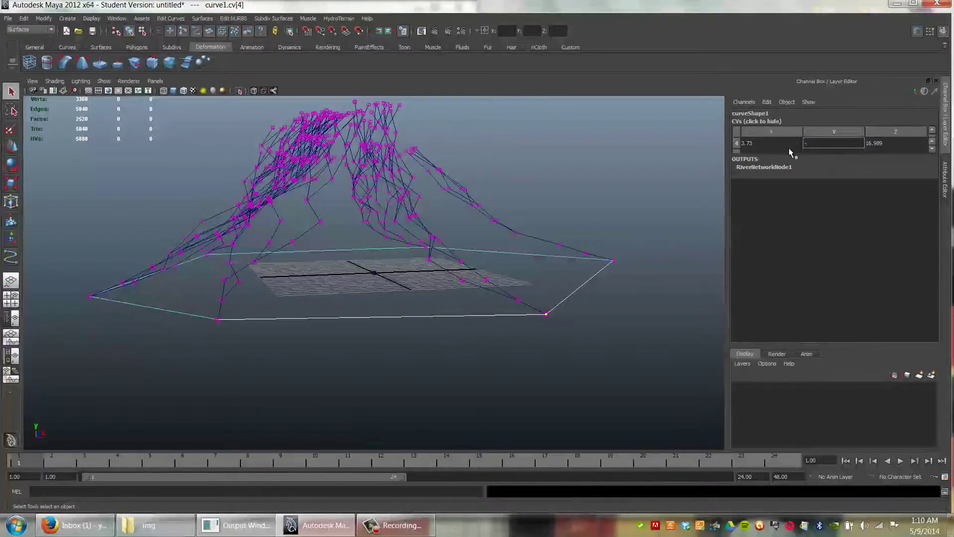
key(Return)
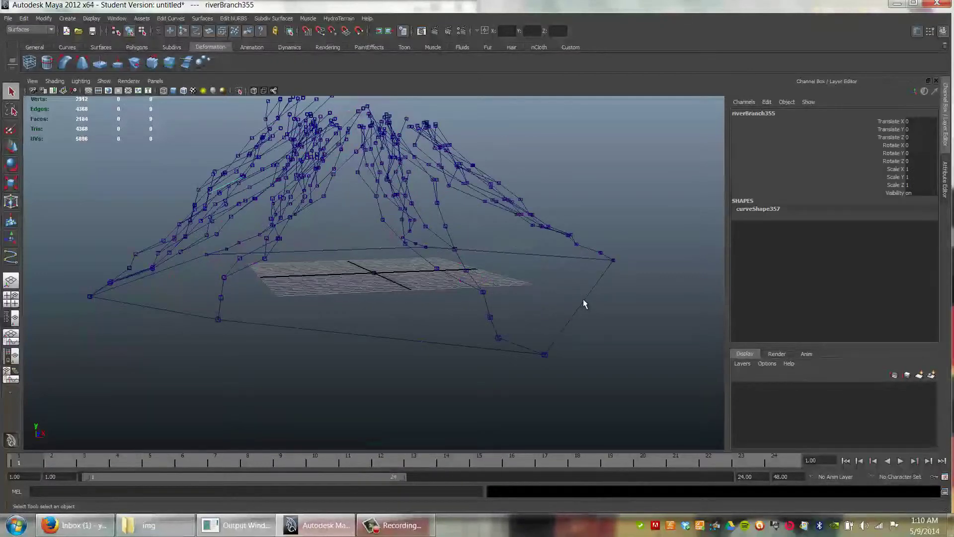
Reselect curve1 and orbit to view the network around the lowered corner
click(400, 338)
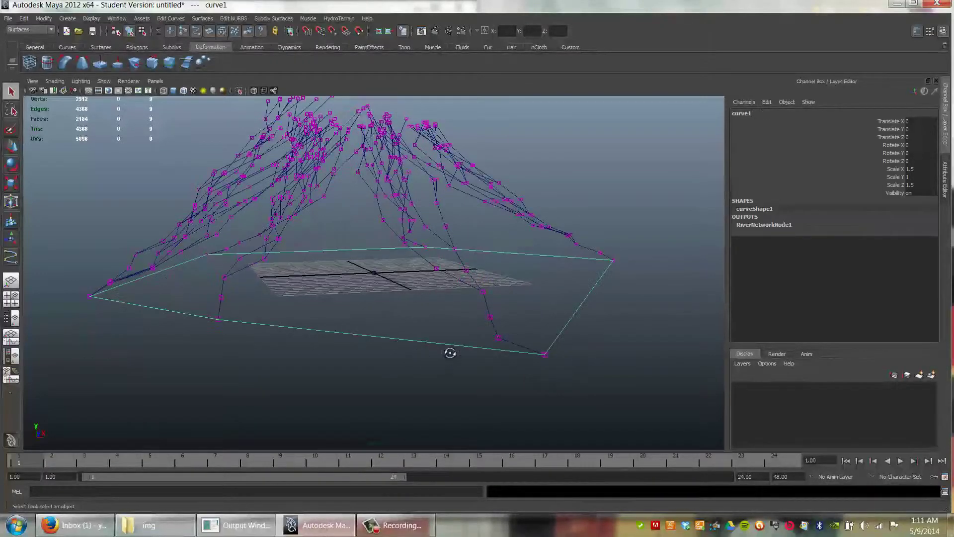
alt+drag(449, 352, 489, 357)
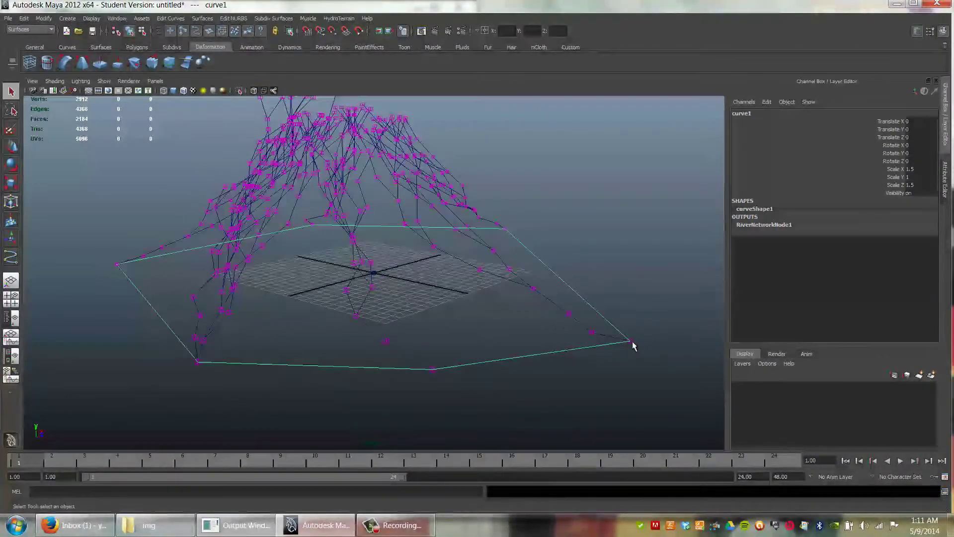
right_drag(632, 342, 589, 343)
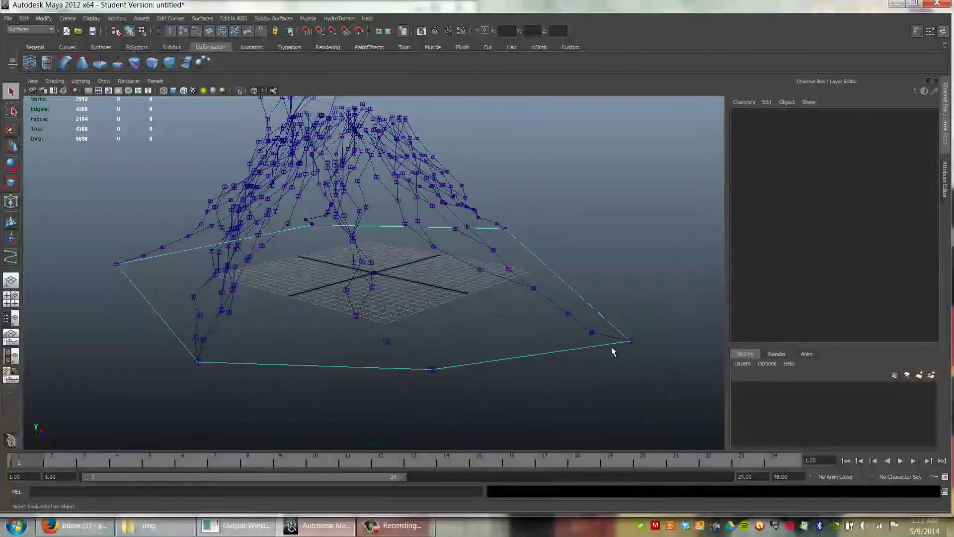
Lower curve1.cv[4] further by setting its Y to -10
click(629, 342)
click(632, 344)
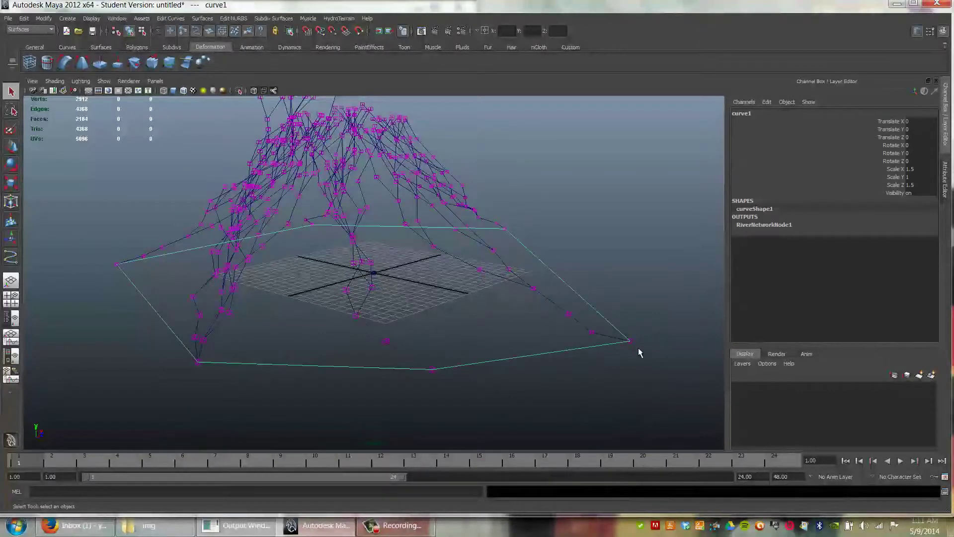
right_drag(637, 347, 635, 353)
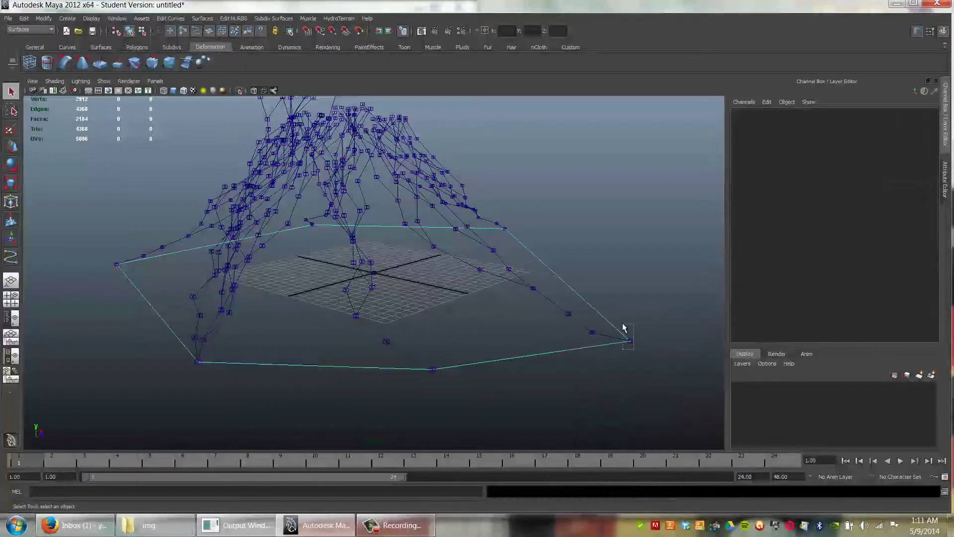
drag(623, 328, 622, 329)
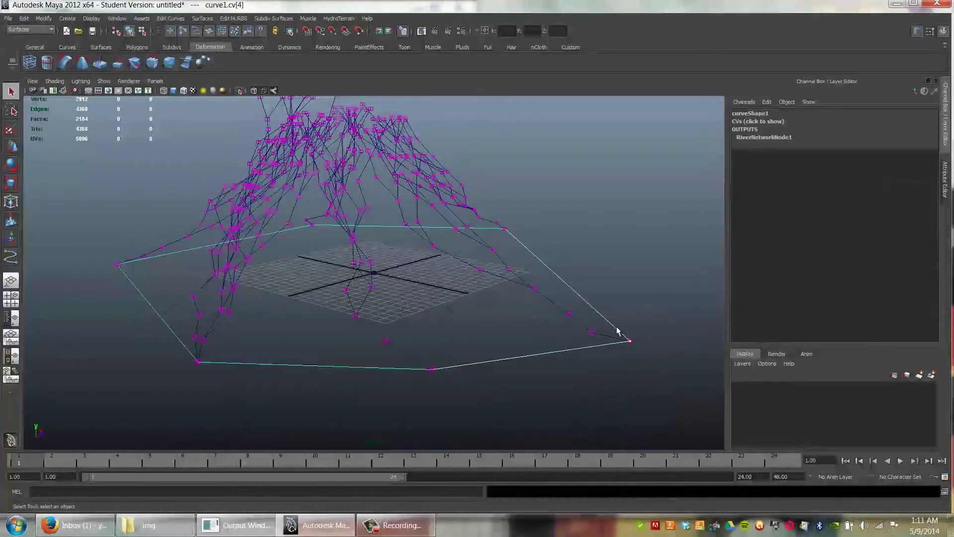
click(758, 121)
double_click(816, 142)
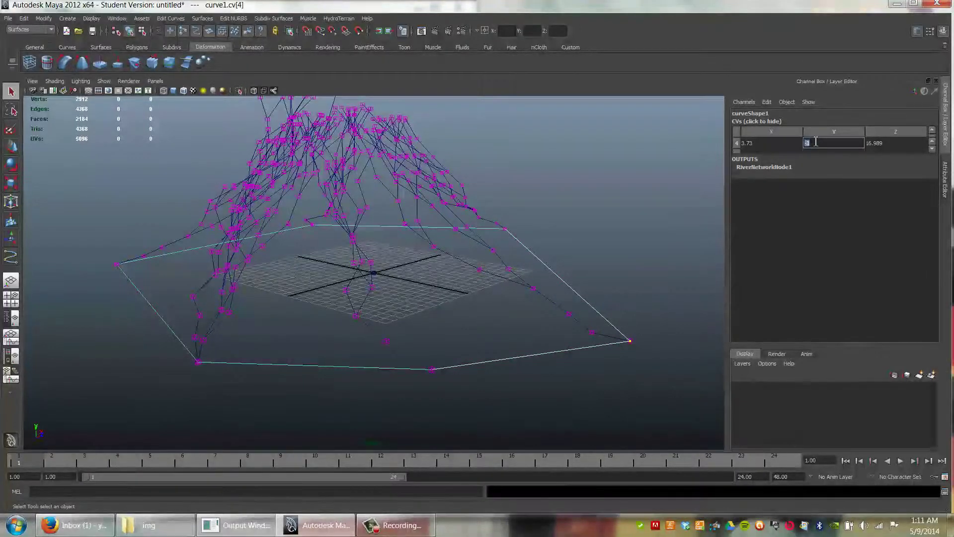
text(-10)
key(Return)
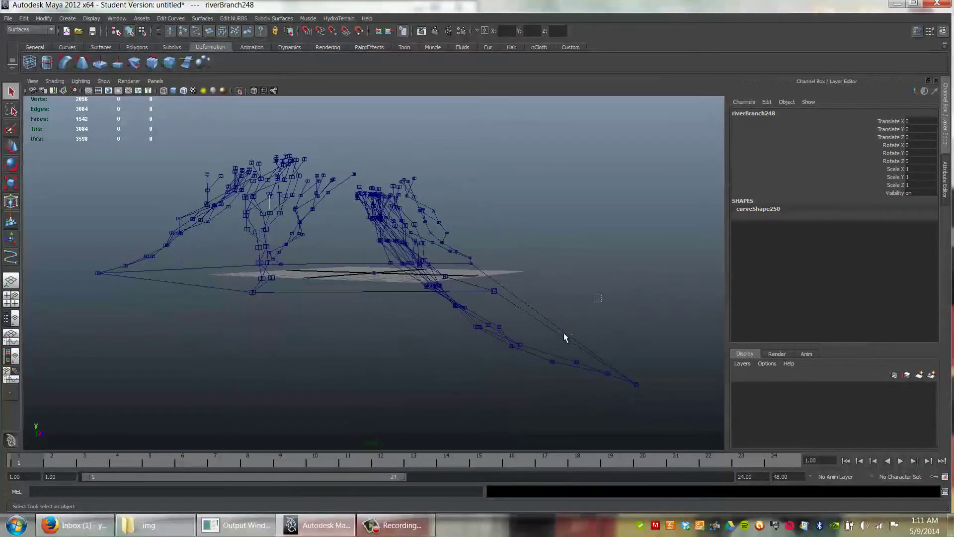
Orbit the regenerated terrain and show it with Smooth Shade All and Wireframe on Shaded
click(569, 334)
alt+drag(569, 333, 552, 381)
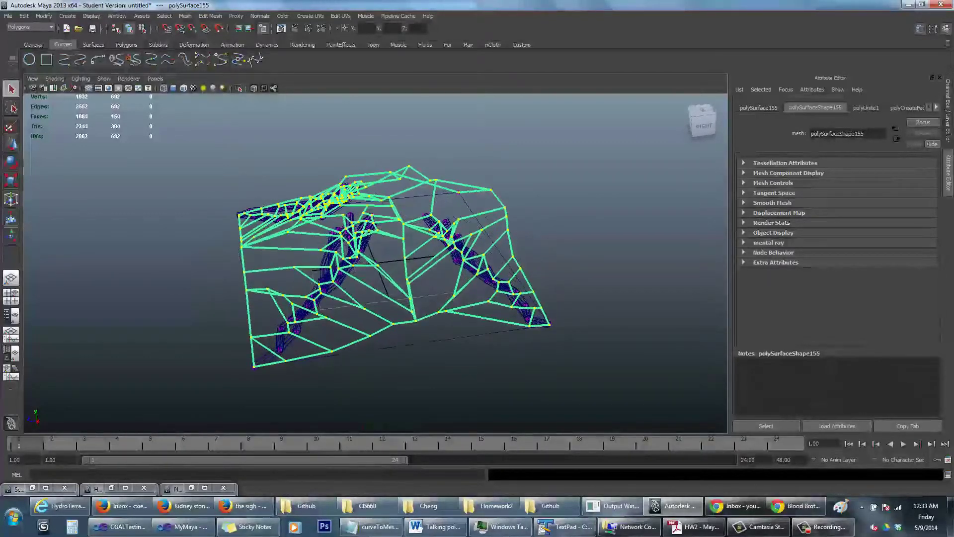
click(54, 78)
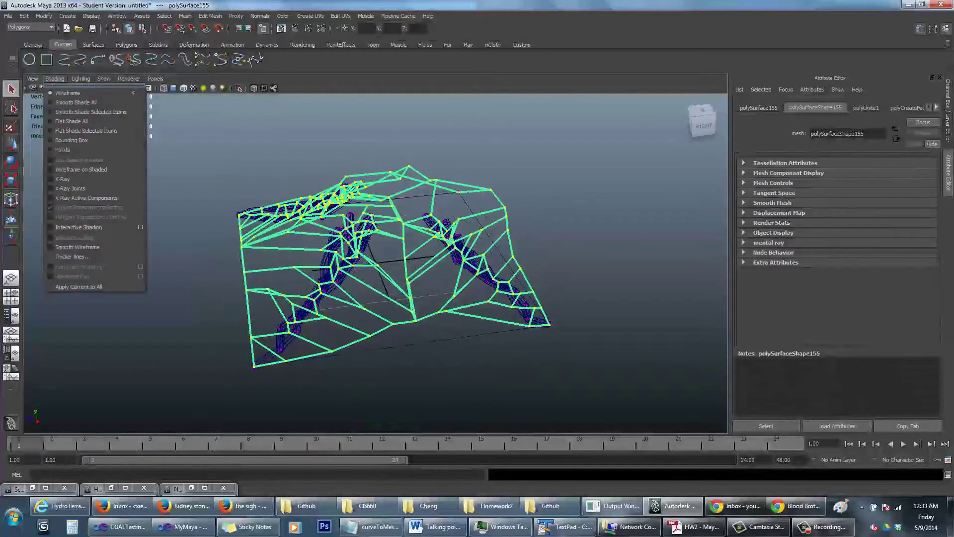
click(65, 99)
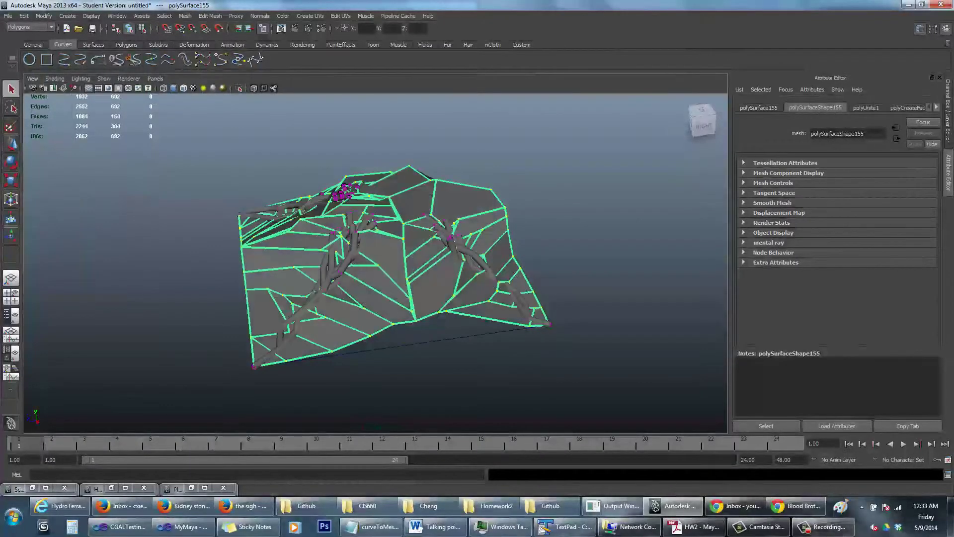